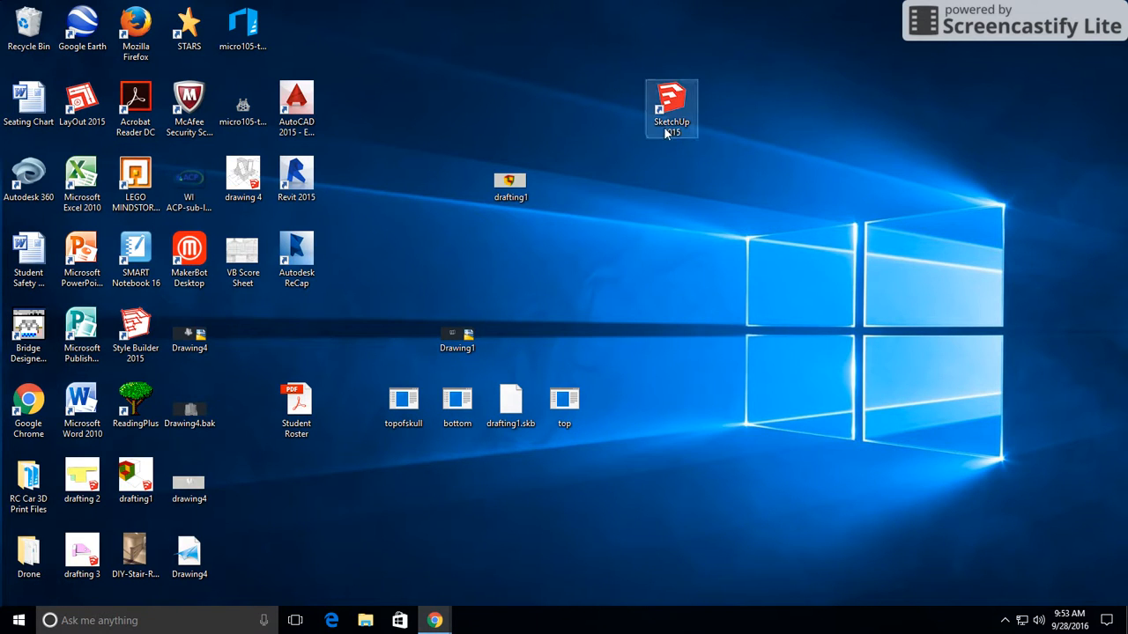
- Launch SketchUp 2015 and start a new model with the Architectural Design - Feet and Inches template
double_click(675, 132)
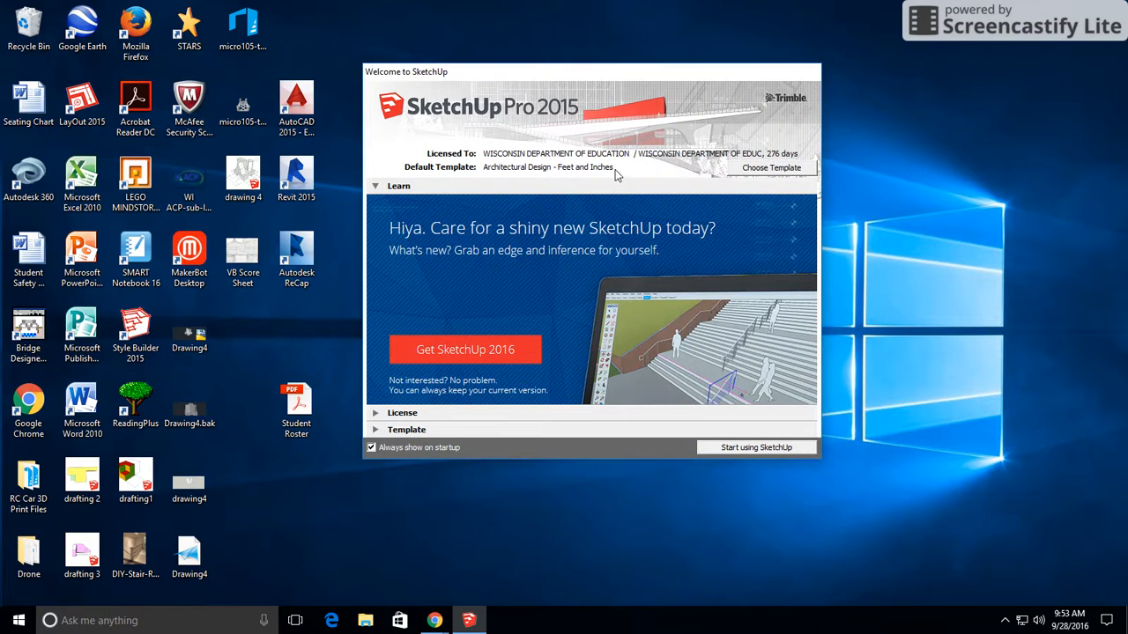
click(788, 168)
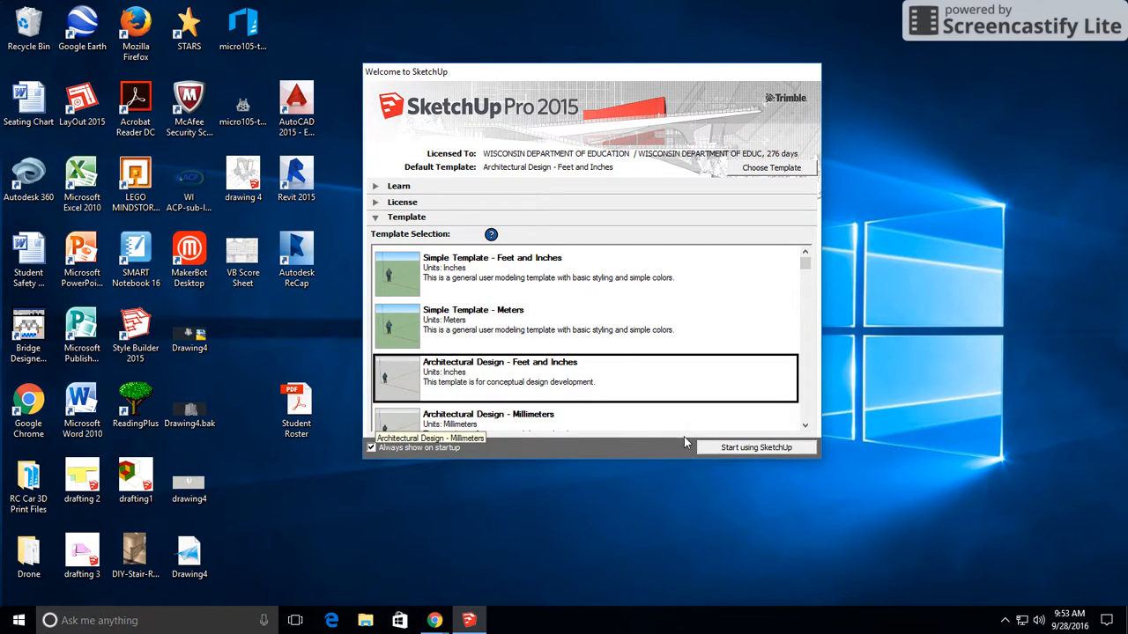
click(732, 448)
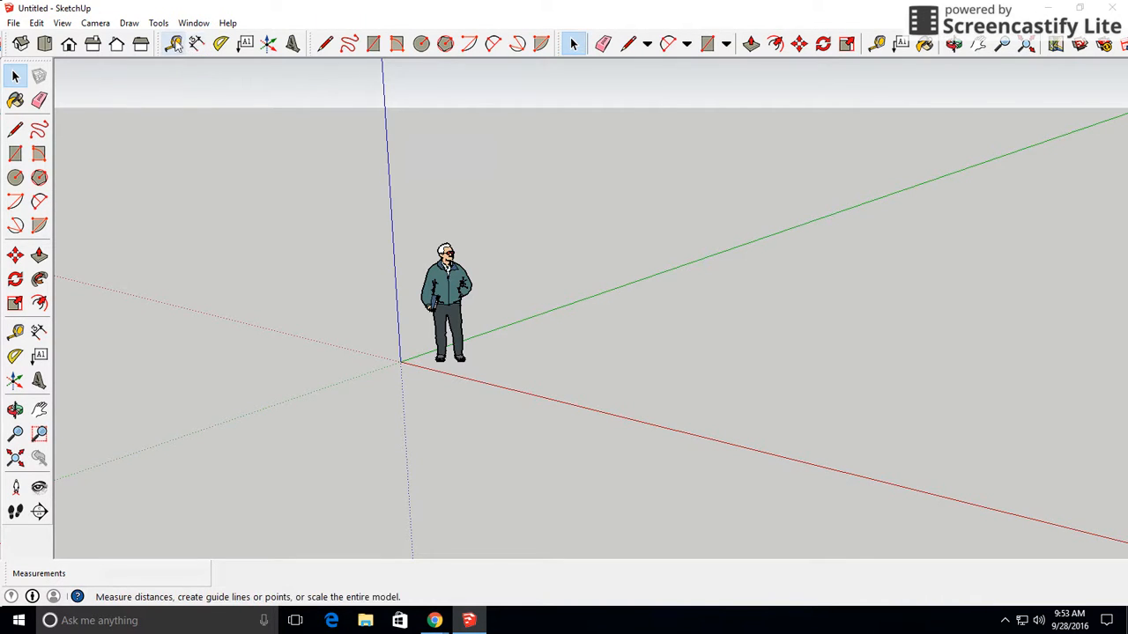
- Review which toolbars are enabled, from Advanced Camera Tools through Standard, and leave the selection as it is
click(61, 23)
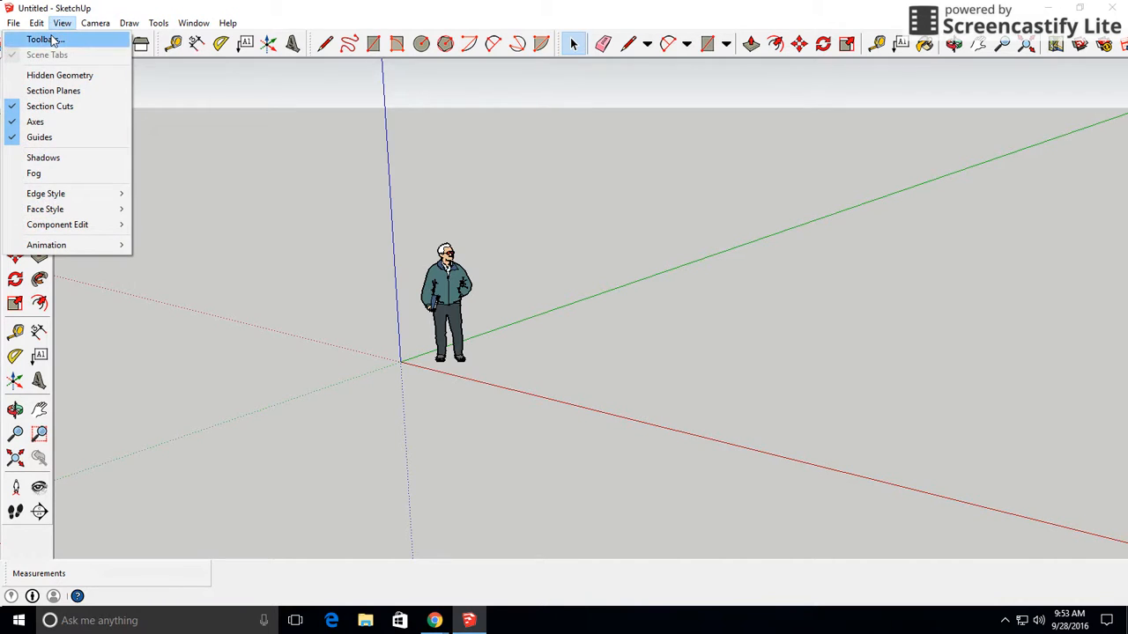
click(61, 41)
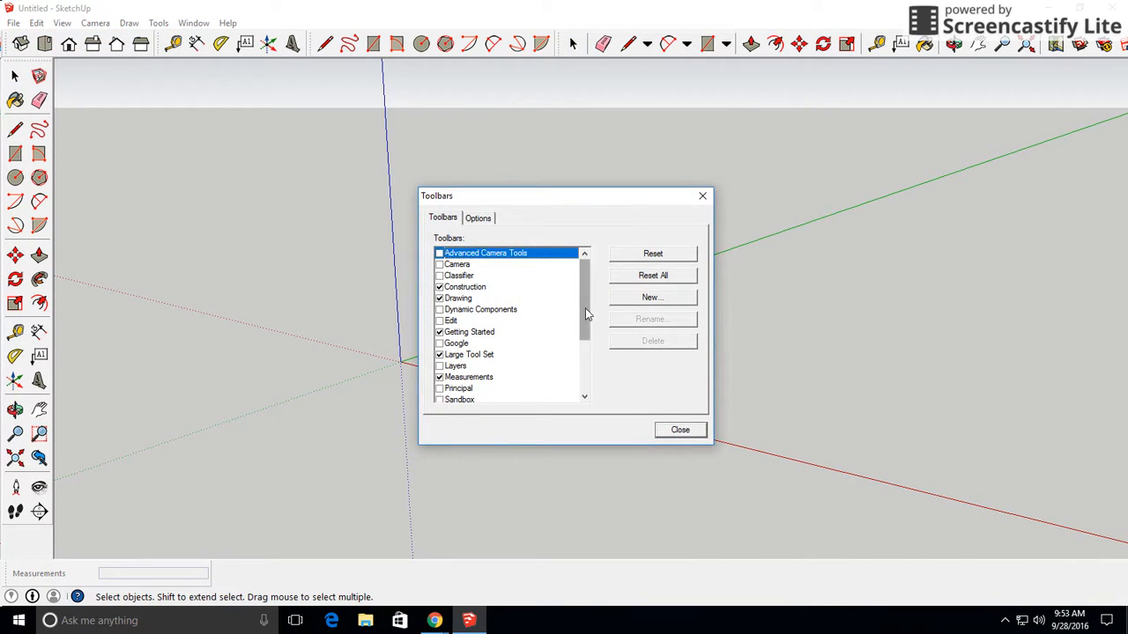
drag(585, 309, 587, 338)
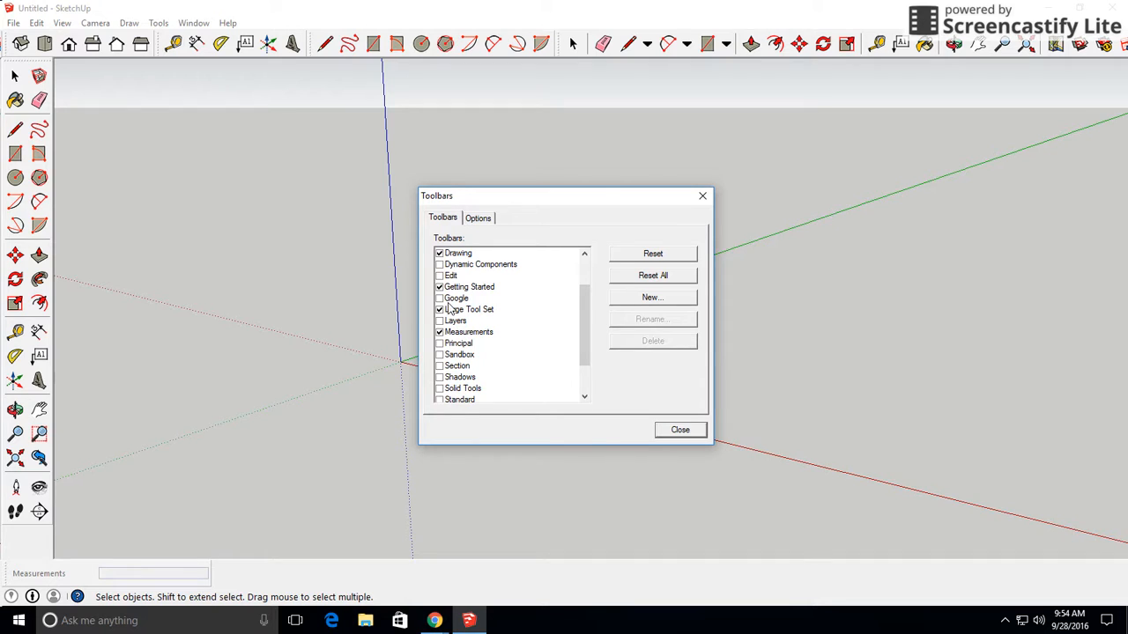
click(681, 430)
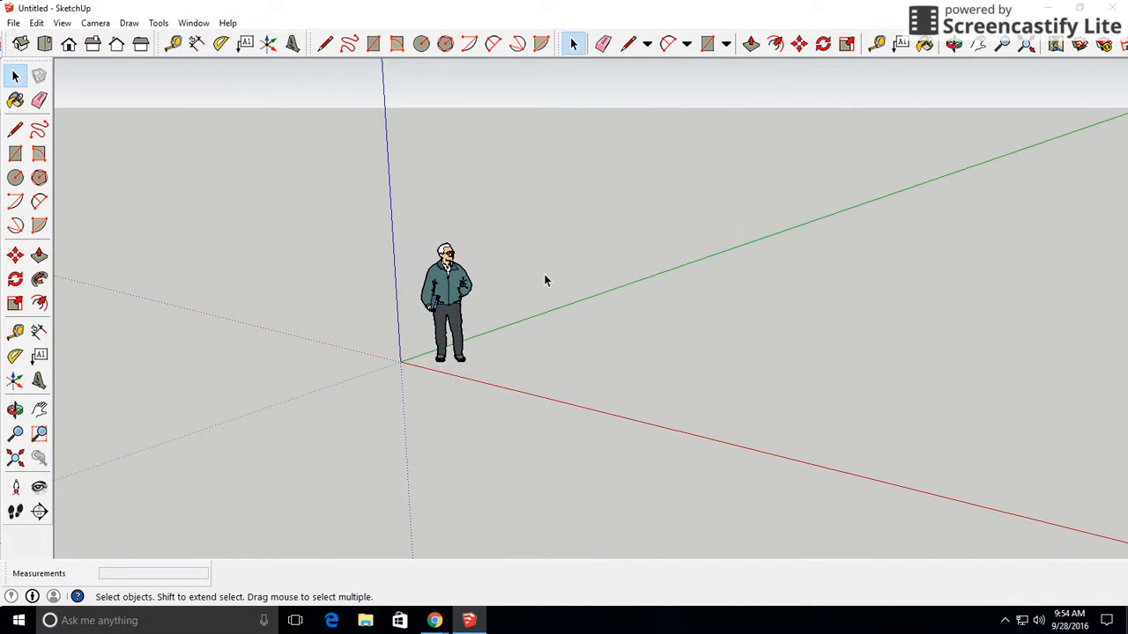
- Delete the default human figure standing near the origin
click(441, 278)
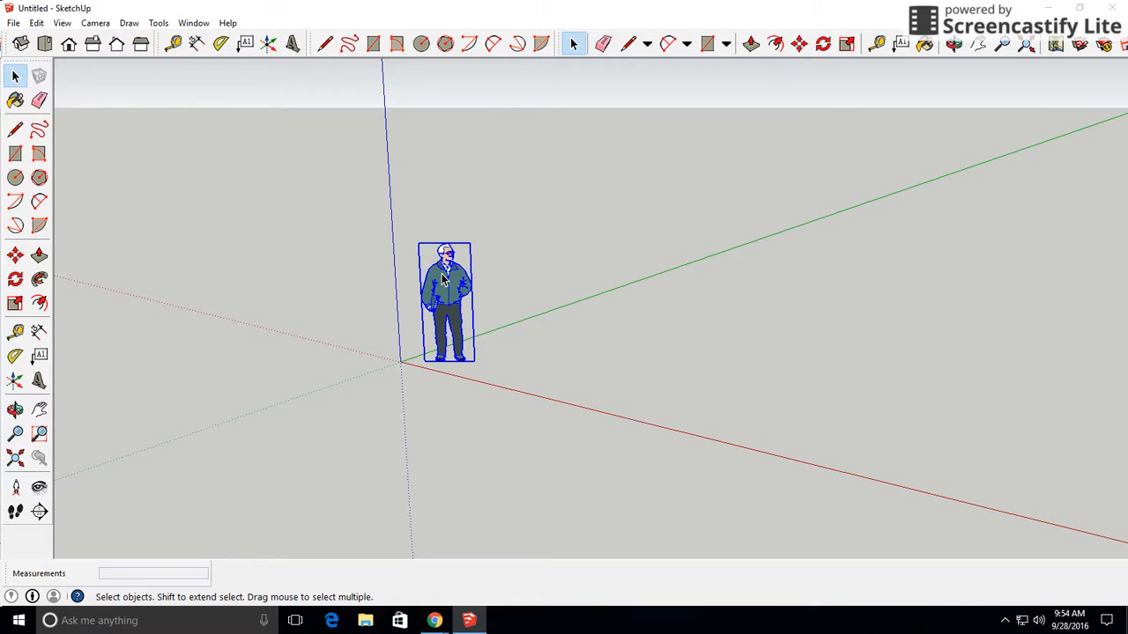
key(Delete)
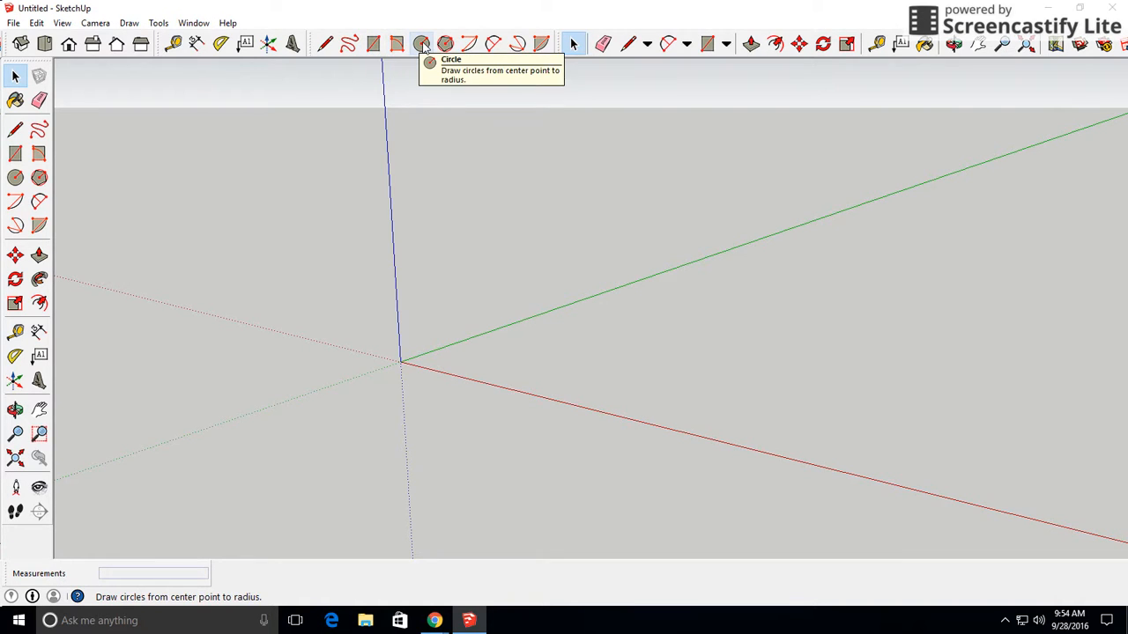
- Draw a 2 by 2 inch square on the ground plane, starting at the origin
click(369, 51)
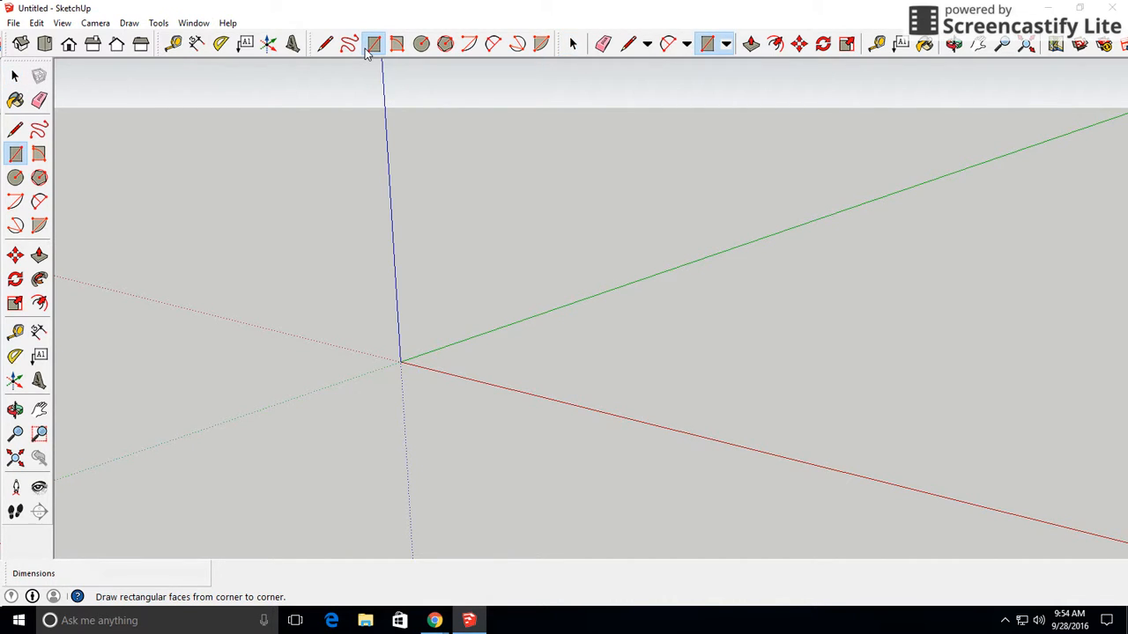
click(401, 360)
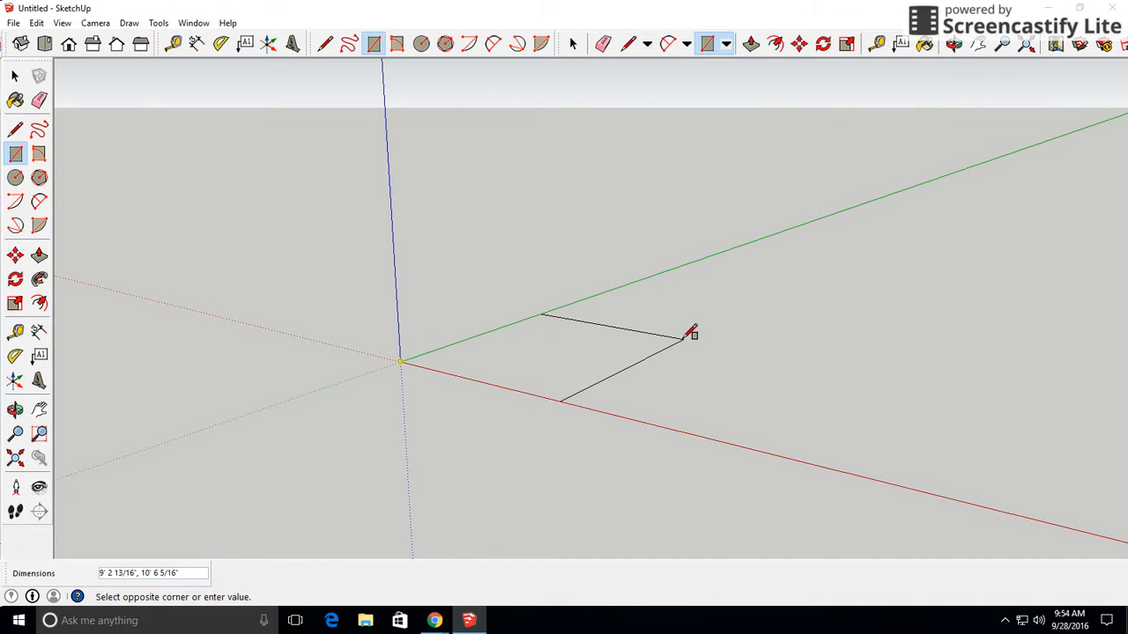
text(2,2)
key(Return)
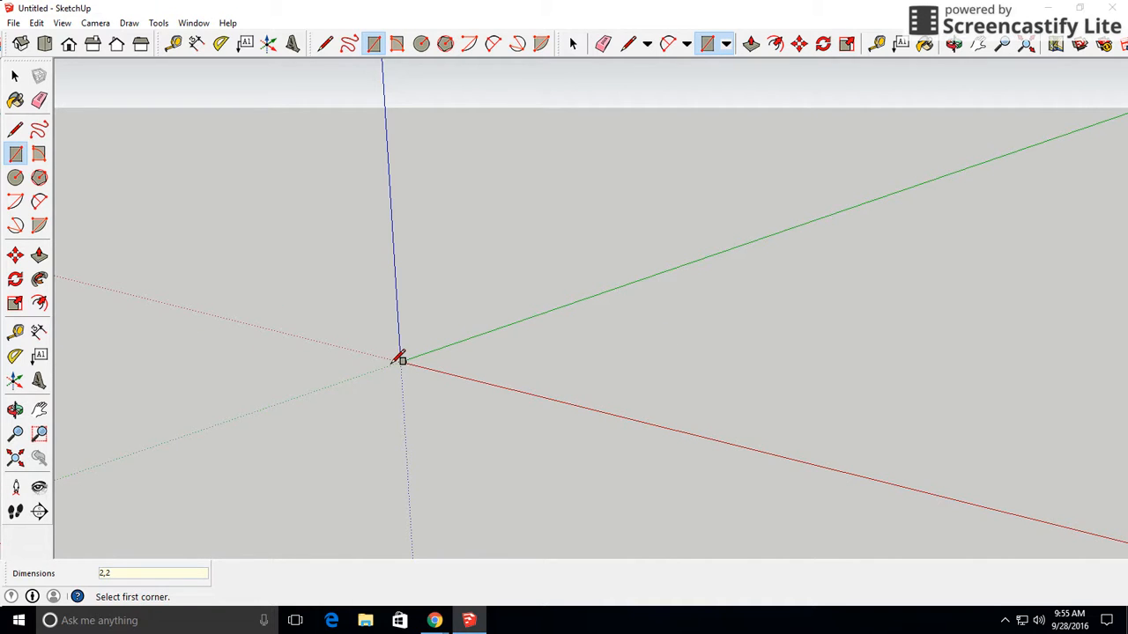
- Examine the small square at the origin up close, fitting it in the view and orbiting to see it from above
scroll(394, 367, up, 2)
scroll(407, 359, up, 4)
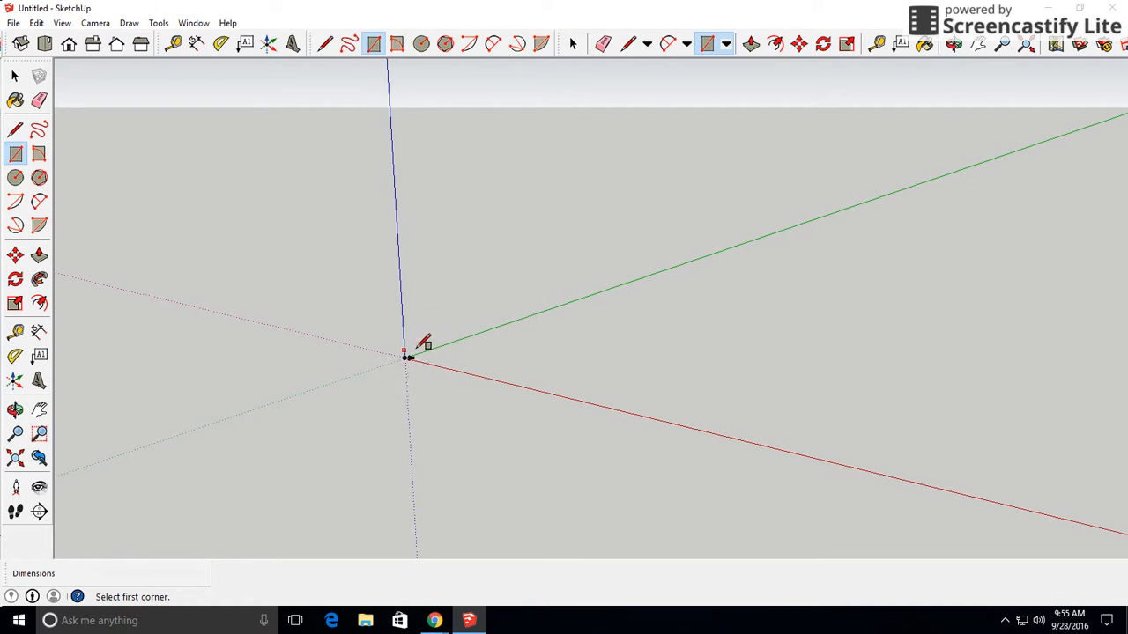
scroll(410, 360, up, 3)
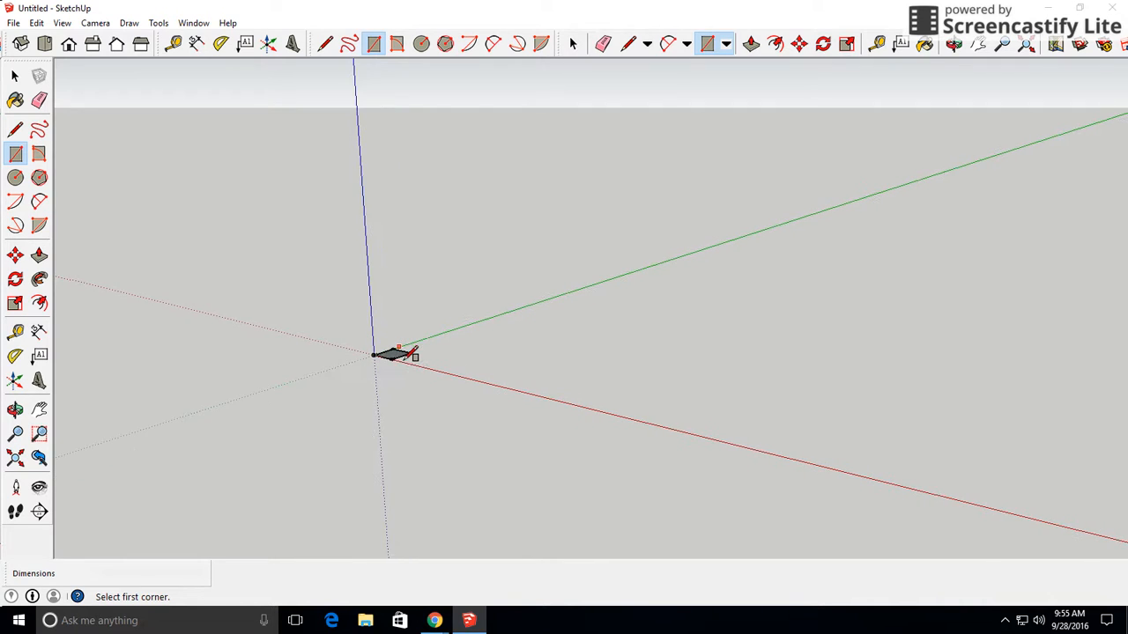
scroll(370, 349, up, 2)
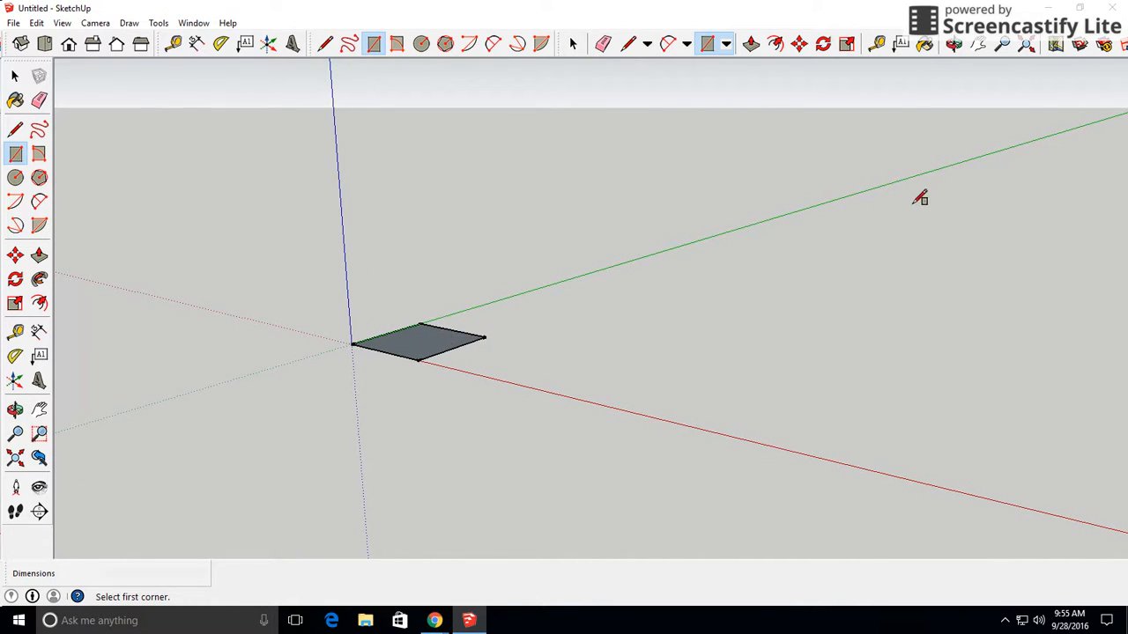
scroll(919, 197, up, 4)
scroll(919, 198, down, 5)
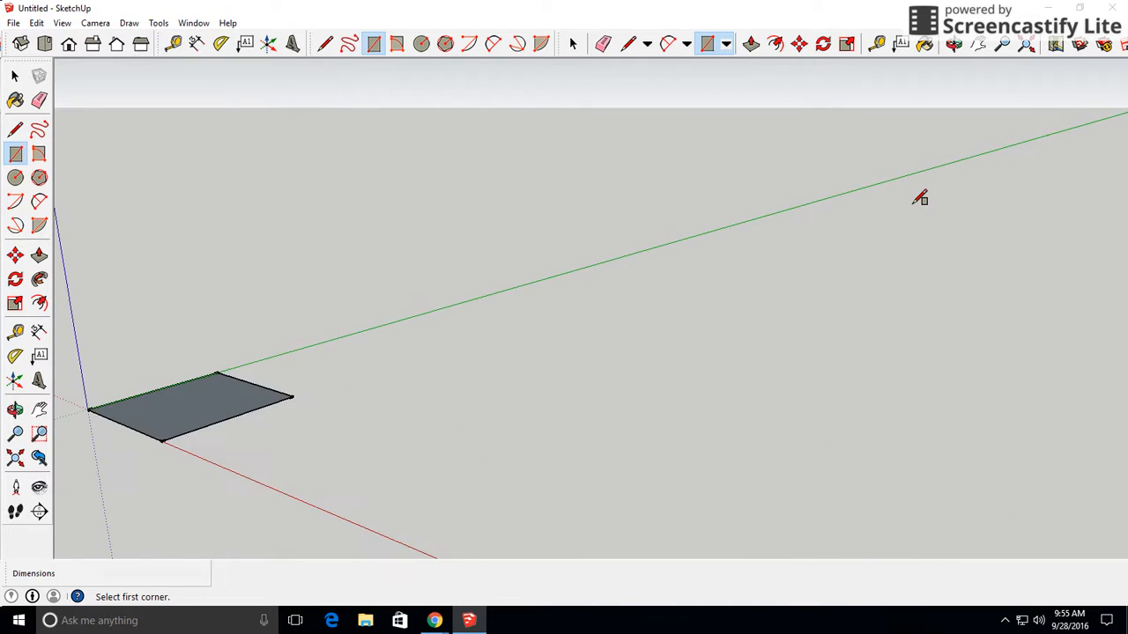
scroll(919, 195, up, 4)
scroll(921, 197, up, 3)
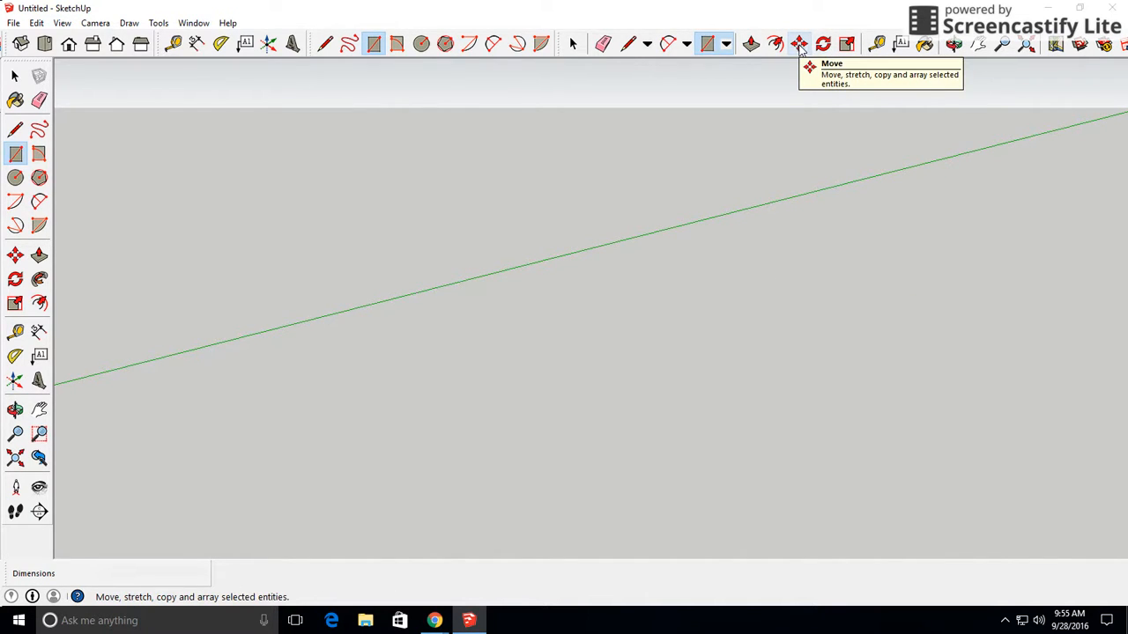
click(1026, 48)
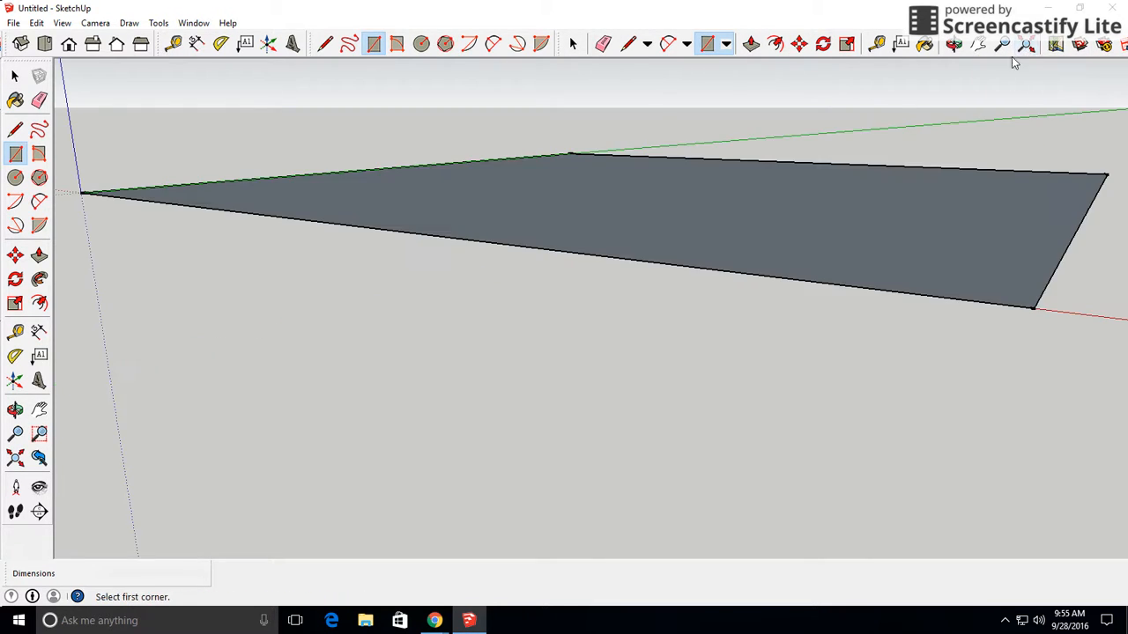
scroll(763, 214, down, 3)
middle_drag(763, 214, 778, 282)
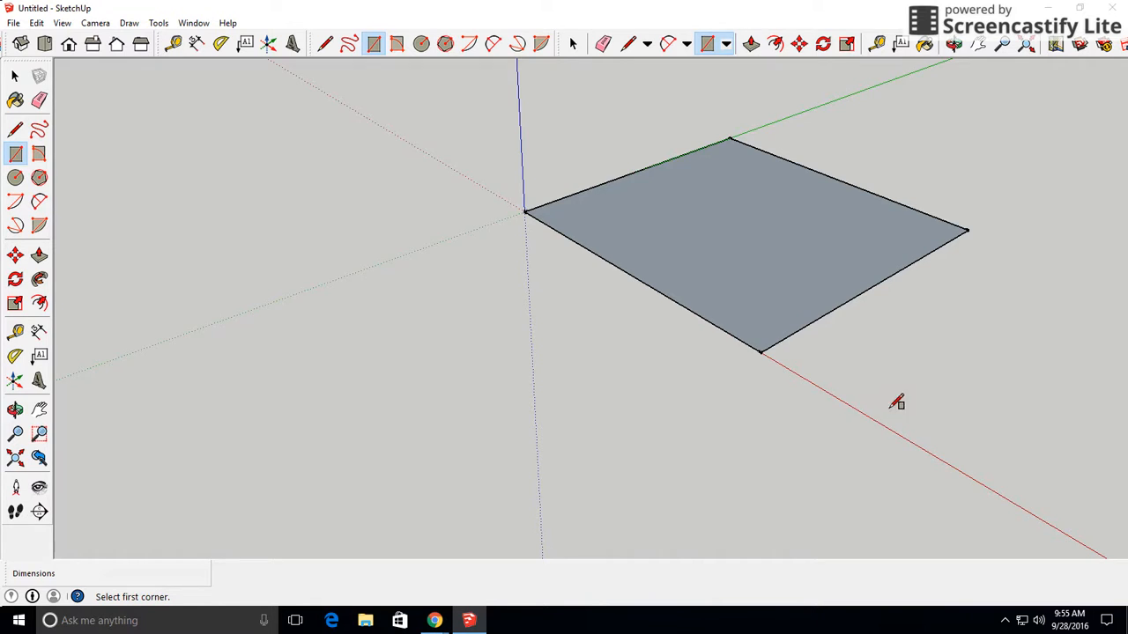
middle_drag(896, 398, 821, 335)
scroll(821, 335, down, 2)
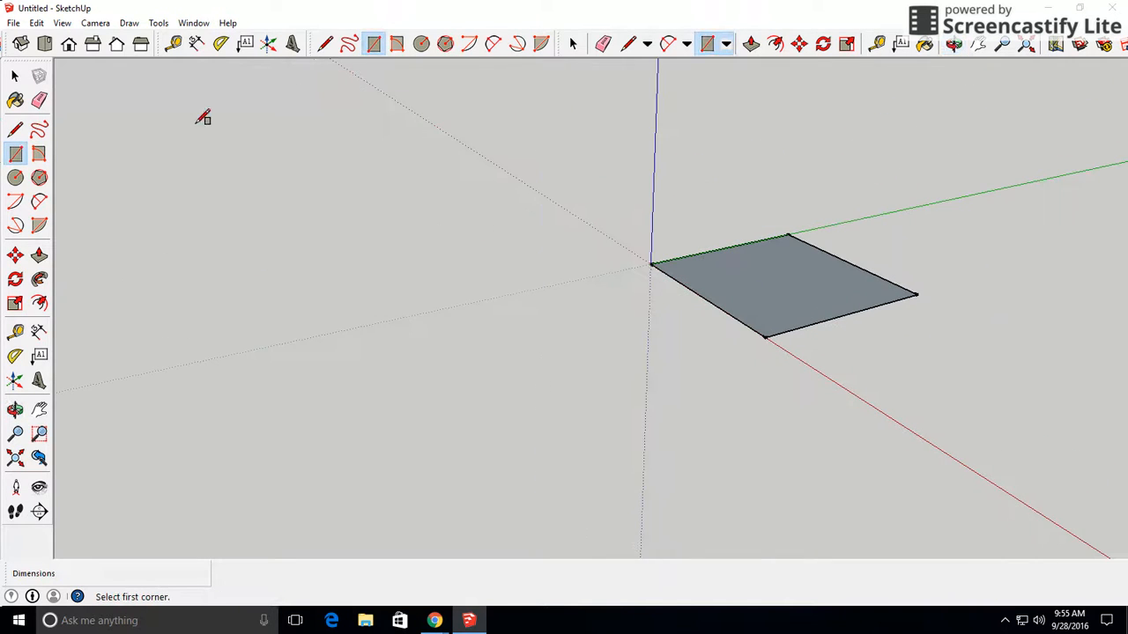
- Extrude the square upward 2 inches with Push/Pull to form a cube
click(38, 256)
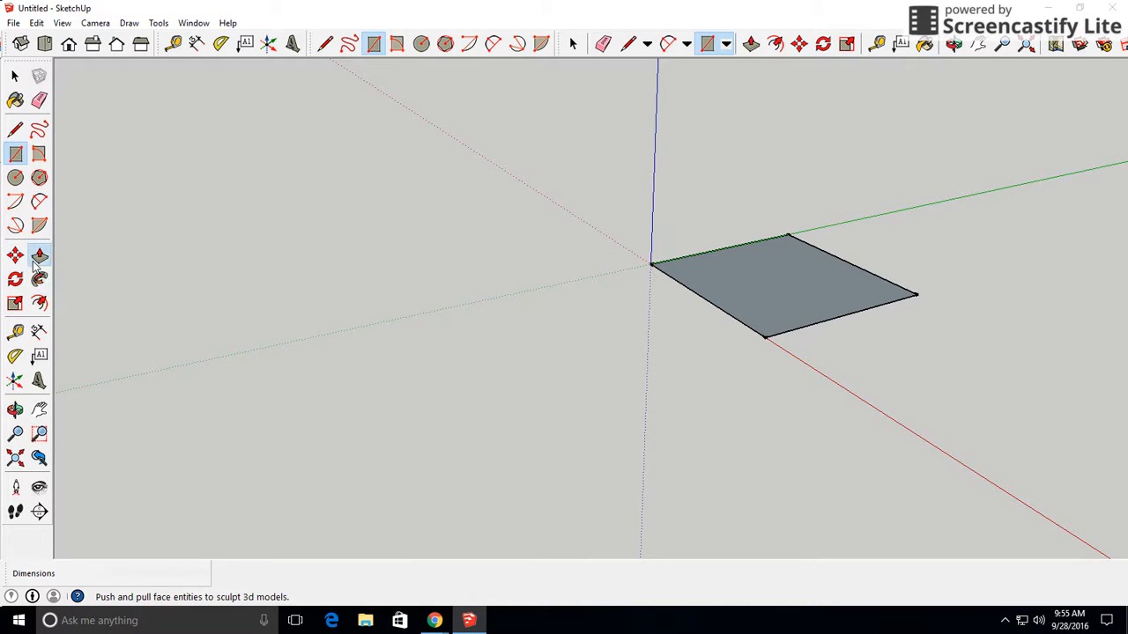
click(754, 304)
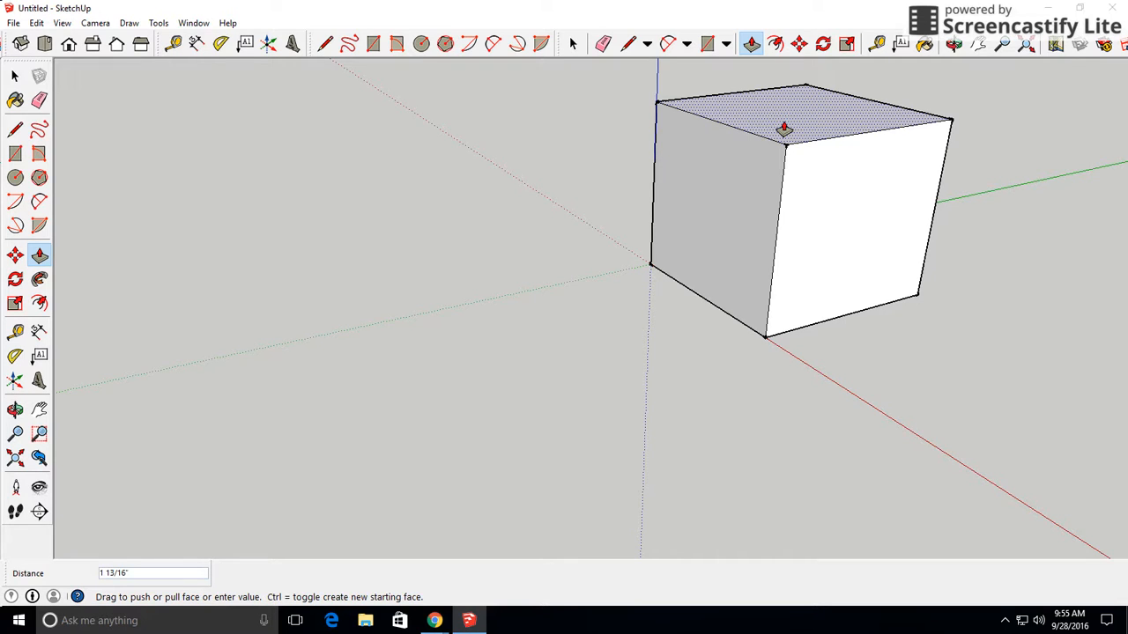
key(Return)
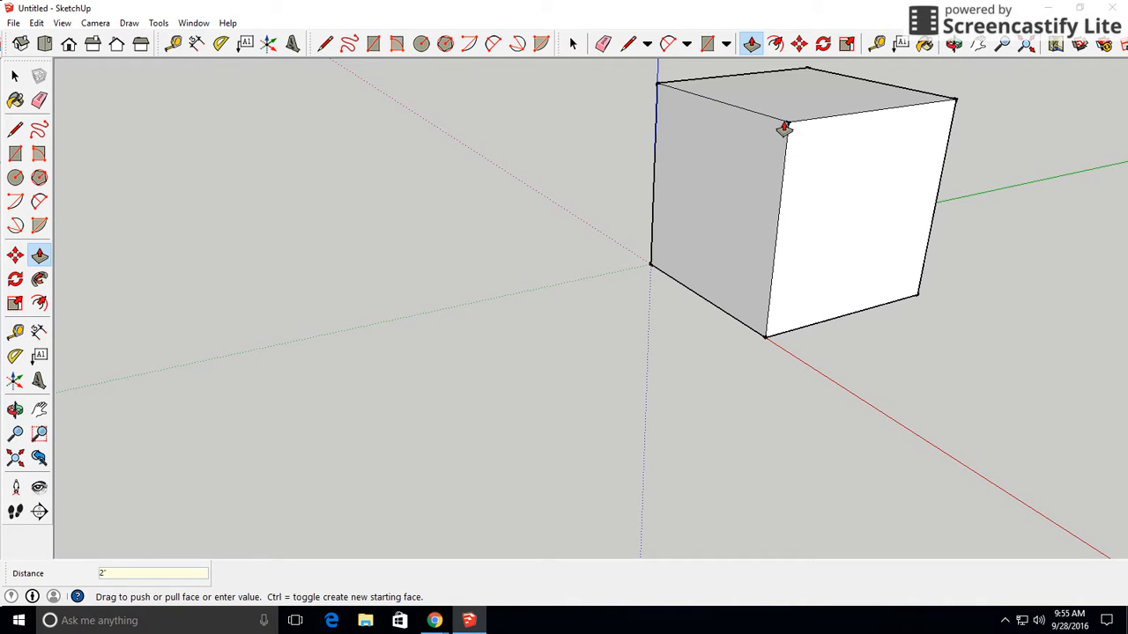
- Draw a 1 by 1 inch square on the cube's top face, starting at its front corner
middle_drag(642, 189, 748, 131)
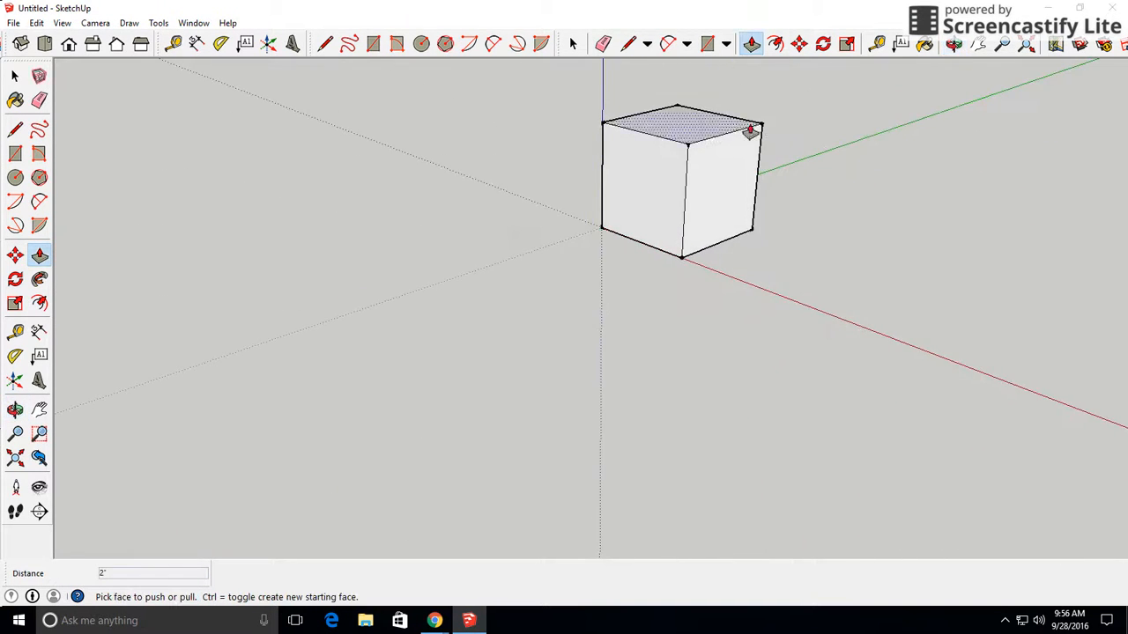
scroll(748, 131, up, 3)
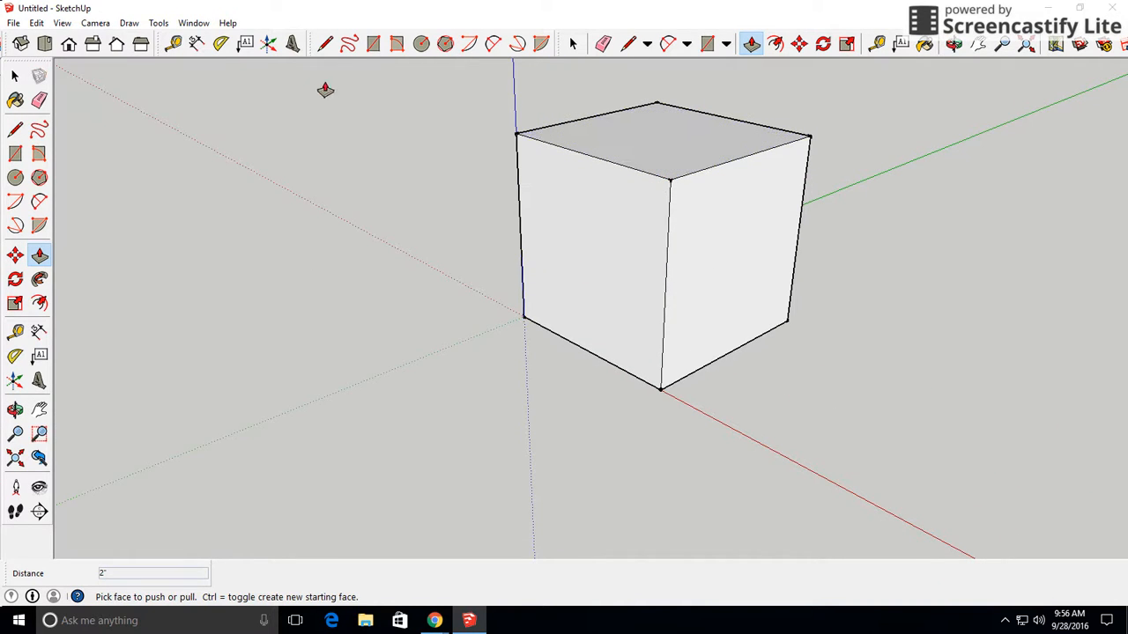
click(374, 44)
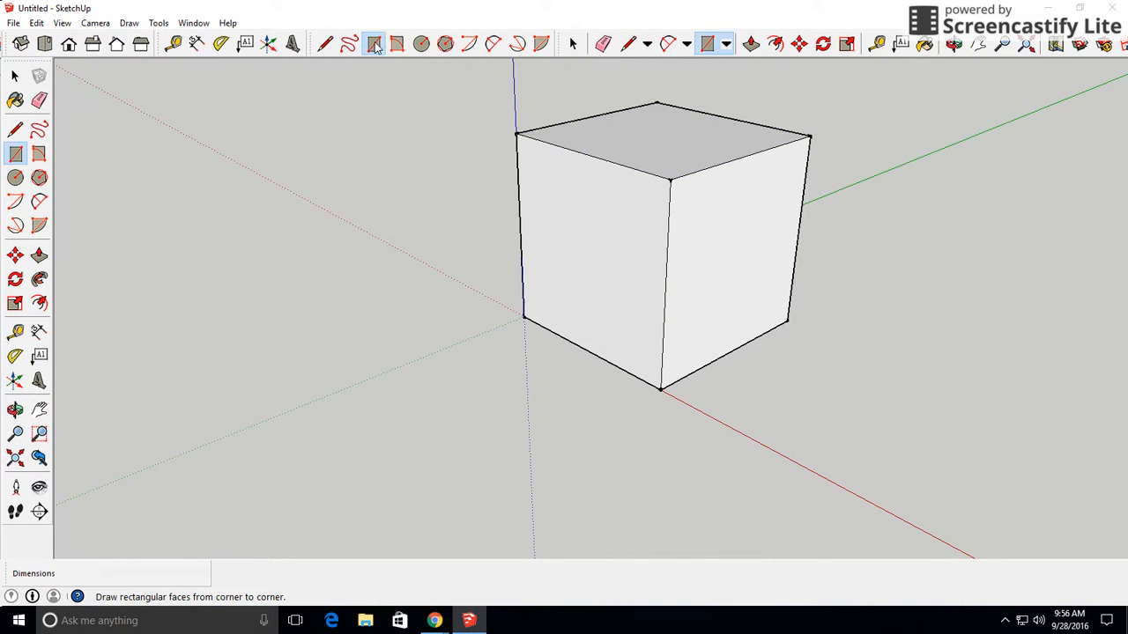
click(671, 179)
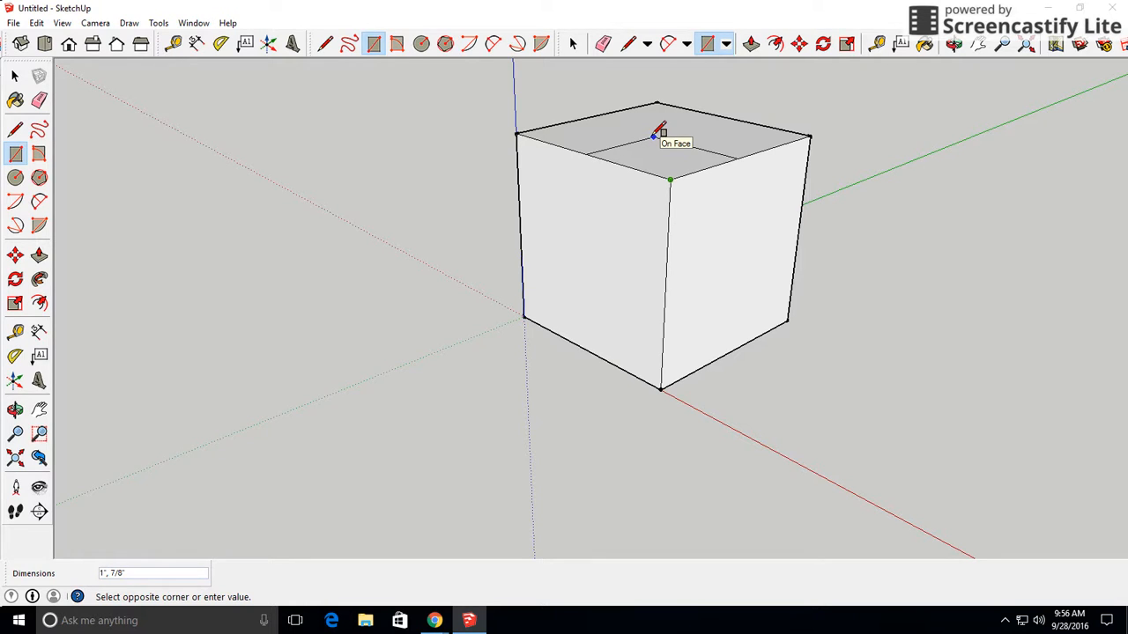
text(1,1)
key(Return)
- Push the small corner square down 1 inch to cut a cubic notch out of the cube's upper front corner
middle_drag(432, 194, 528, 246)
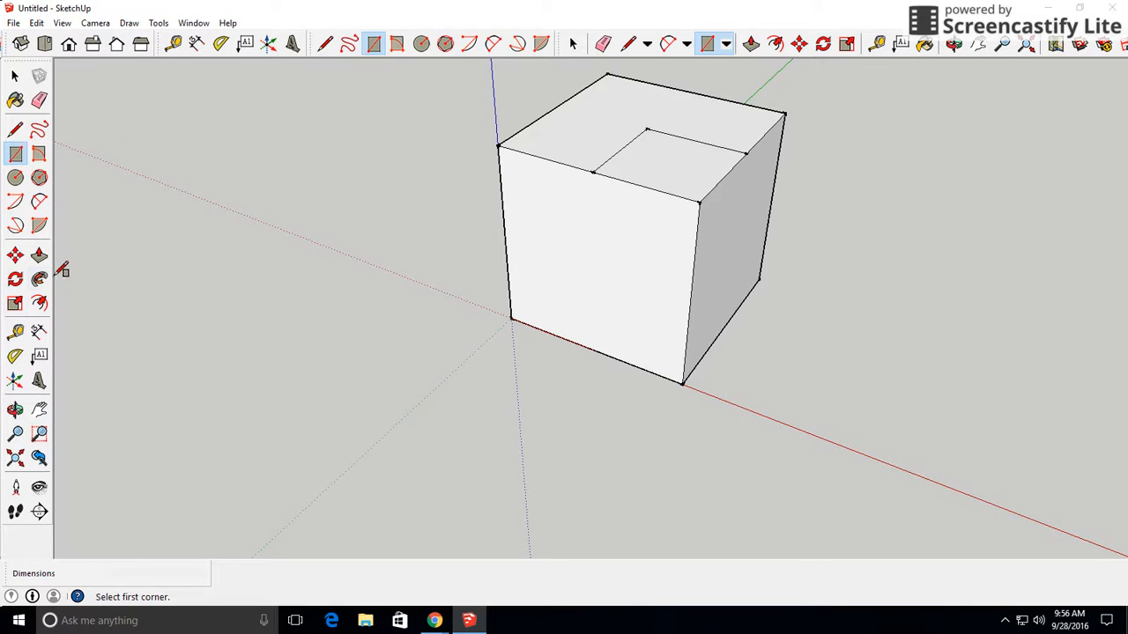
click(39, 255)
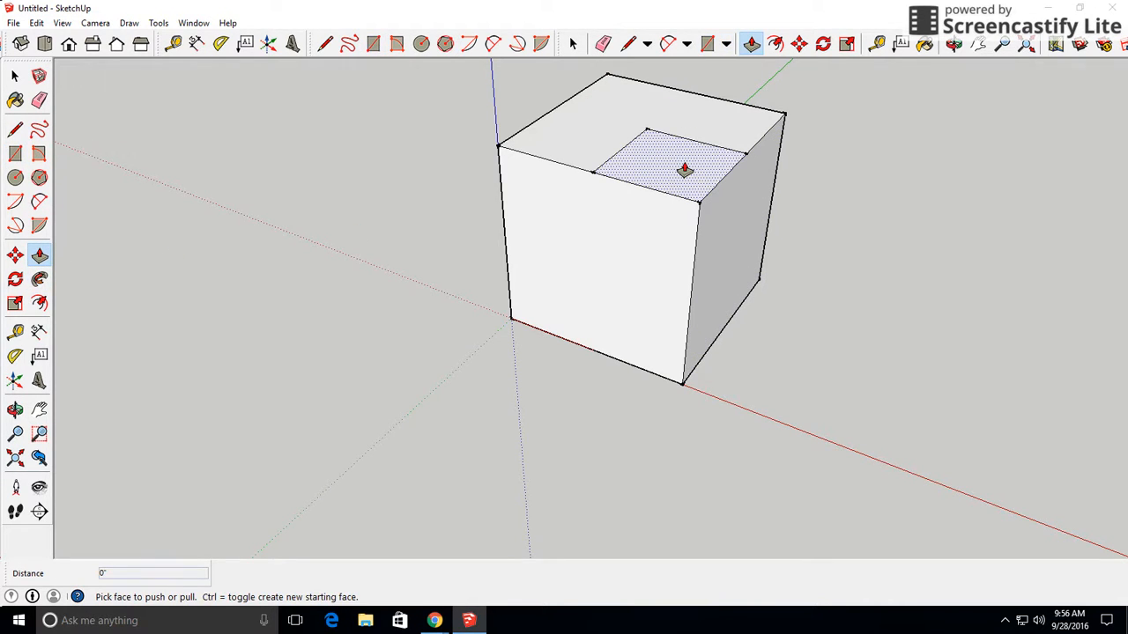
drag(684, 169, 683, 205)
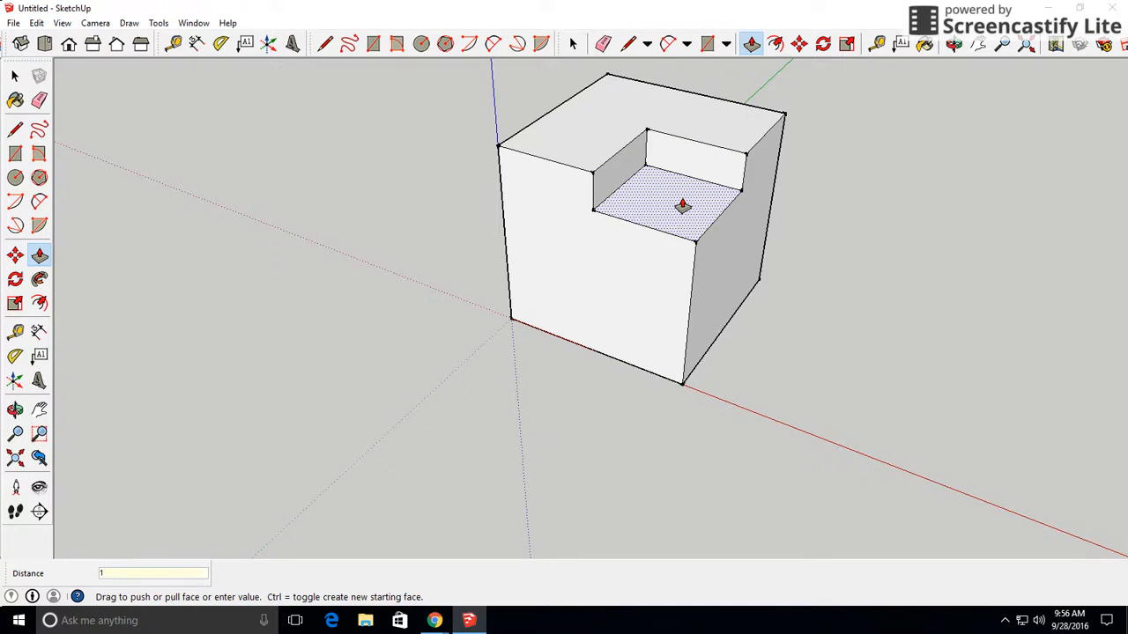
key(Return)
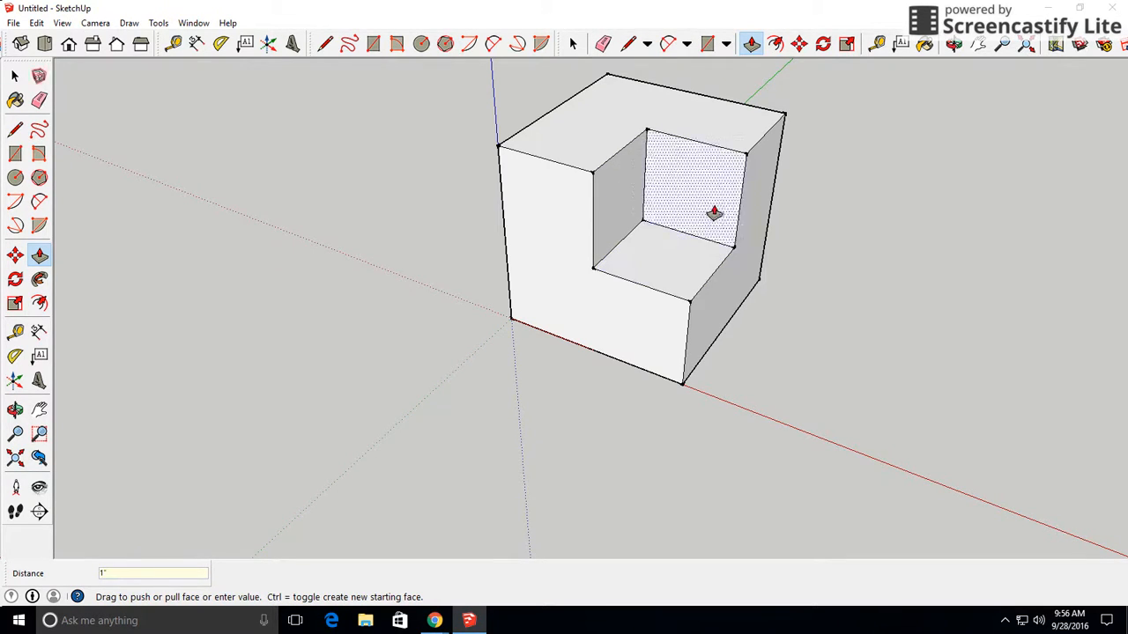
key(o)
drag(924, 277, 886, 274)
key(p)
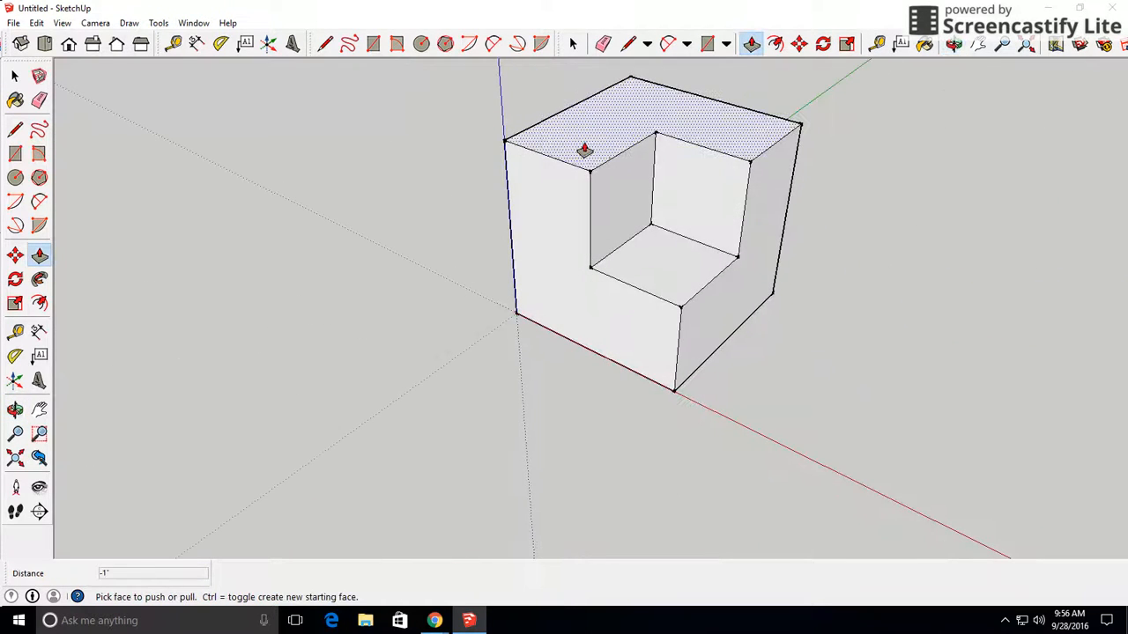